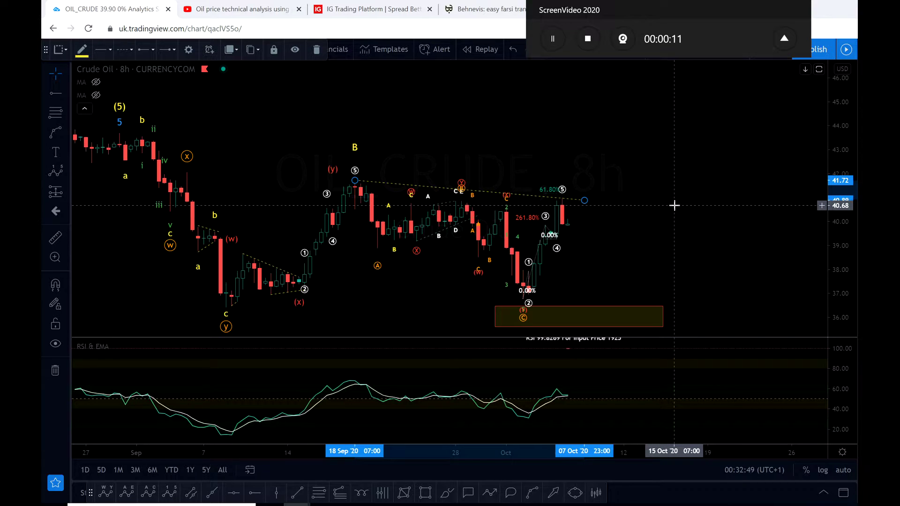
Zoom out and pan the Crude Oil 8h chart to show history back through August
scroll(674, 205, down, 2)
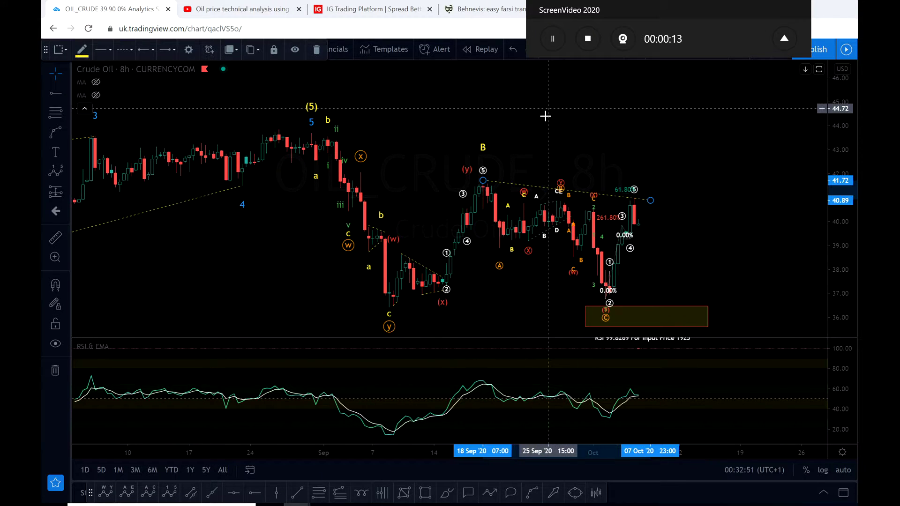
mouse_move(545, 117)
mouse_down()
mouse_move(514, 211)
mouse_move(519, 103)
mouse_up()
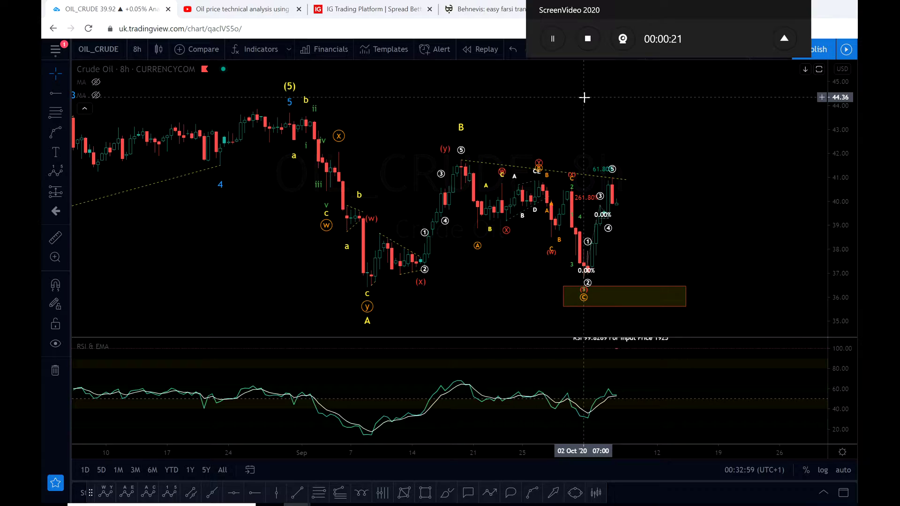
click(264, 10)
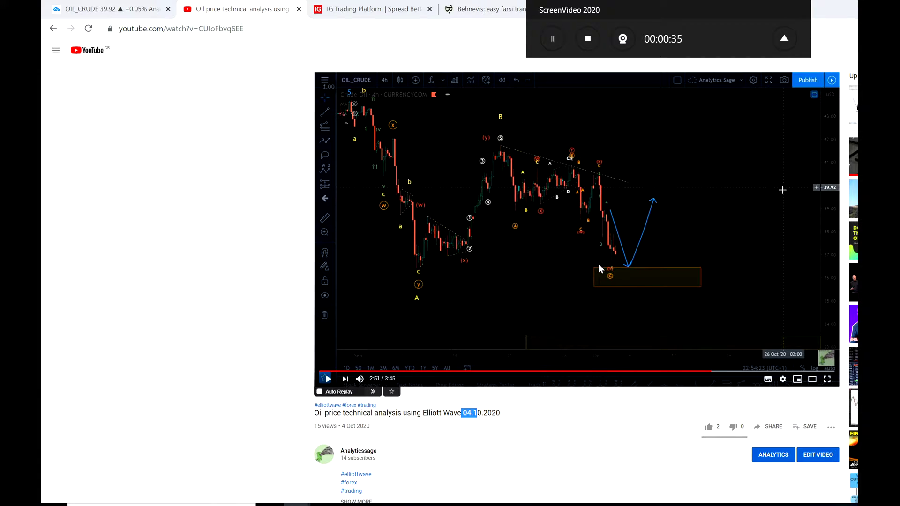
click(108, 10)
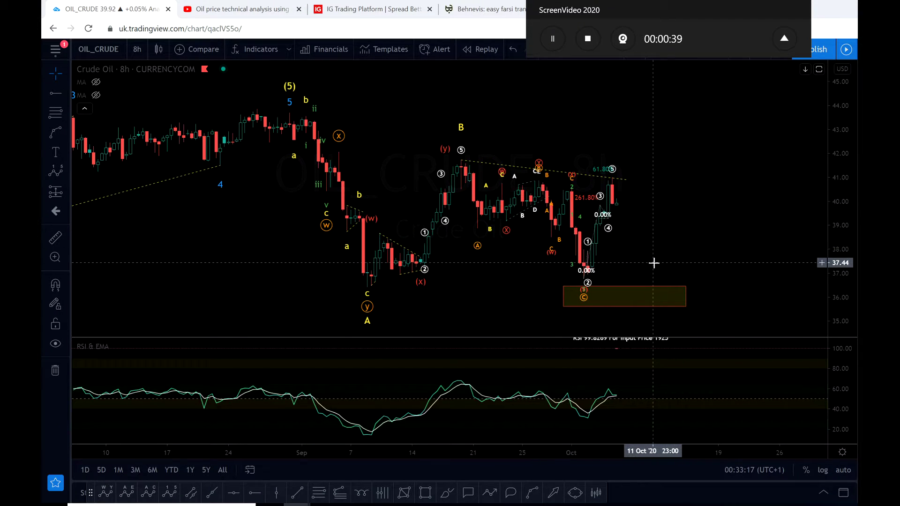
Zoom and rescale prices to show the July–October history with the Crude Oil zone box
scroll(598, 249, up, 3)
scroll(511, 235, up, 3)
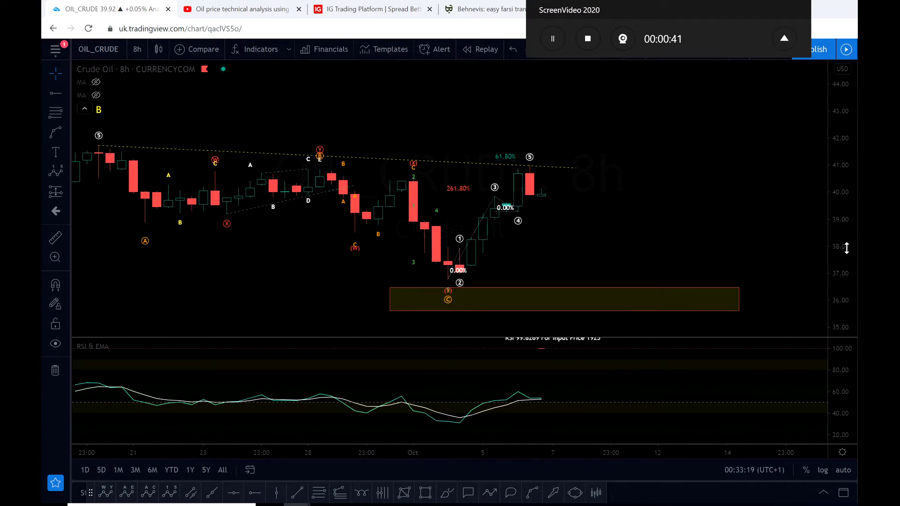
drag(667, 291, 649, 96)
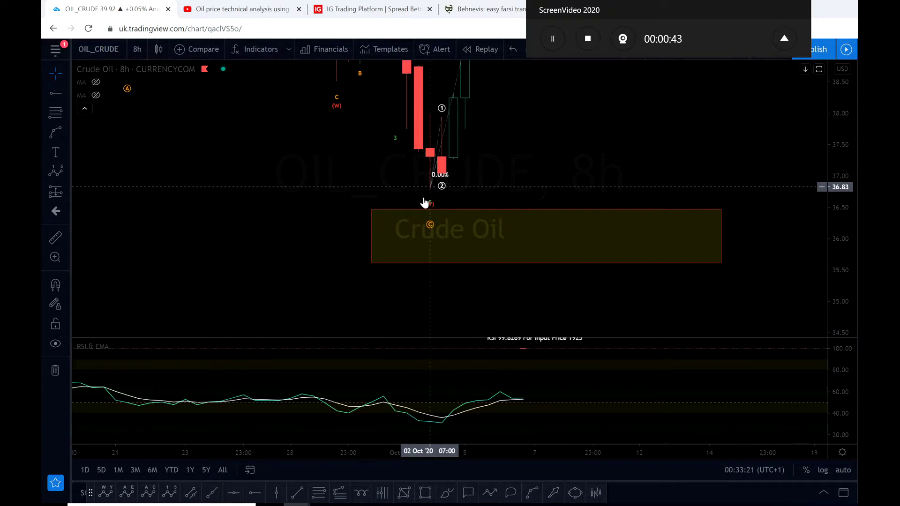
drag(837, 188, 818, 255)
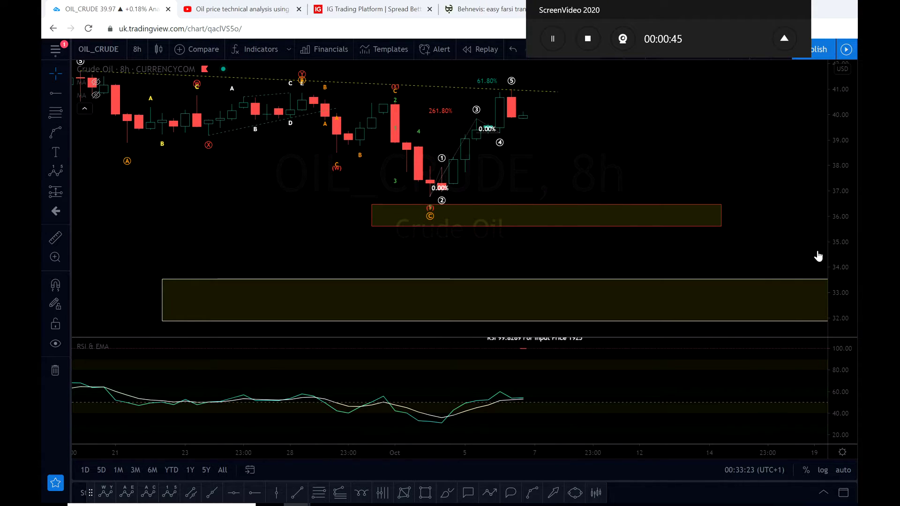
scroll(745, 215, down, 3)
scroll(738, 235, down, 2)
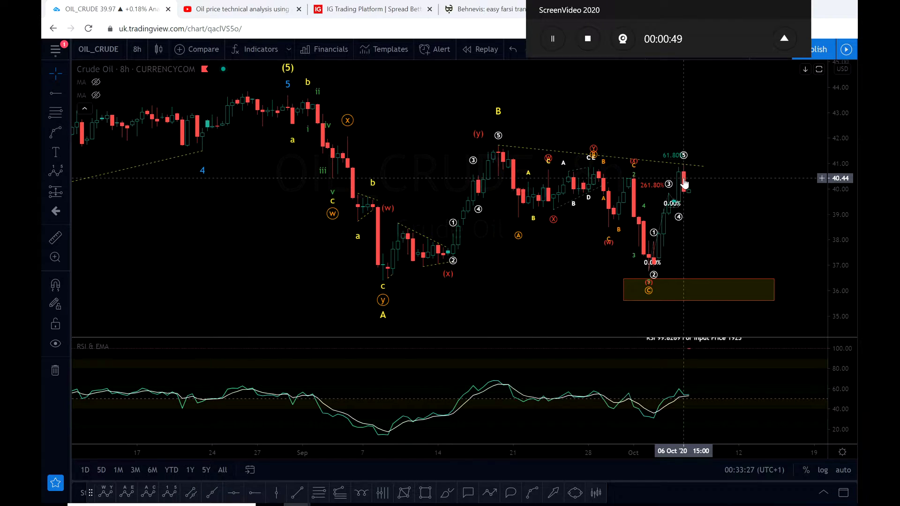
scroll(721, 190, down, 3)
drag(837, 145, 838, 160)
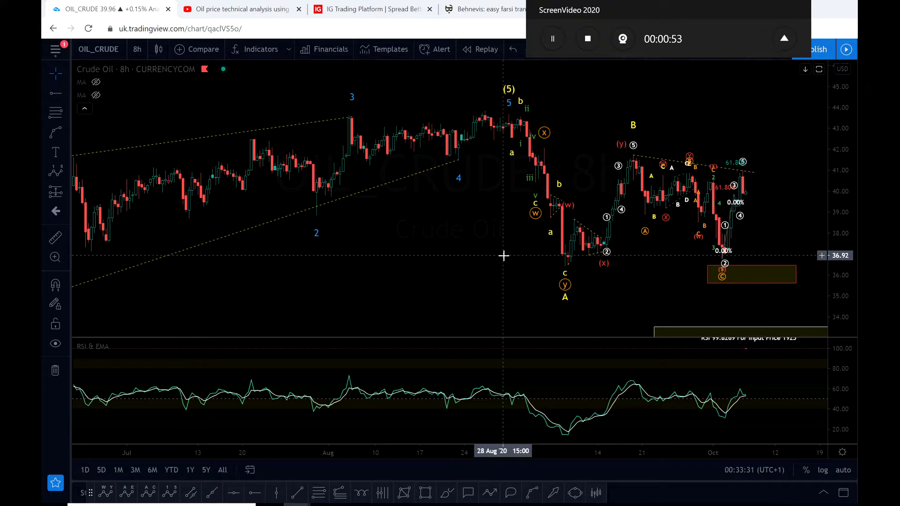
Shift the candles left to leave empty future dates into November
mouse_move(503, 256)
mouse_down()
mouse_move(333, 247)
mouse_move(175, 255)
mouse_up()
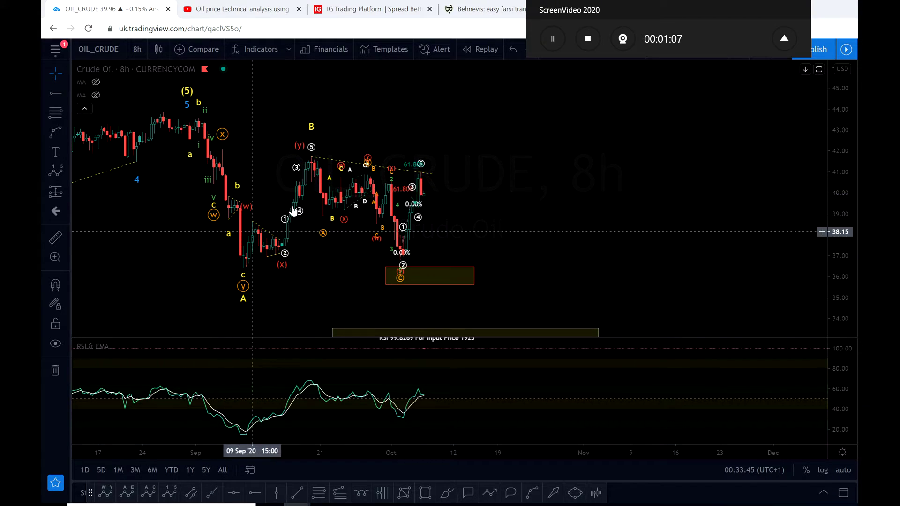
scroll(491, 189, up, 1)
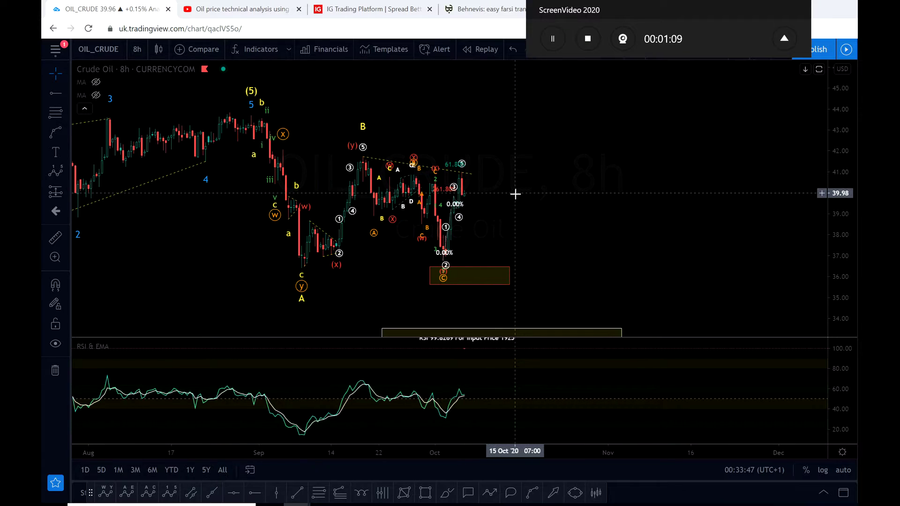
scroll(610, 202, up, 2)
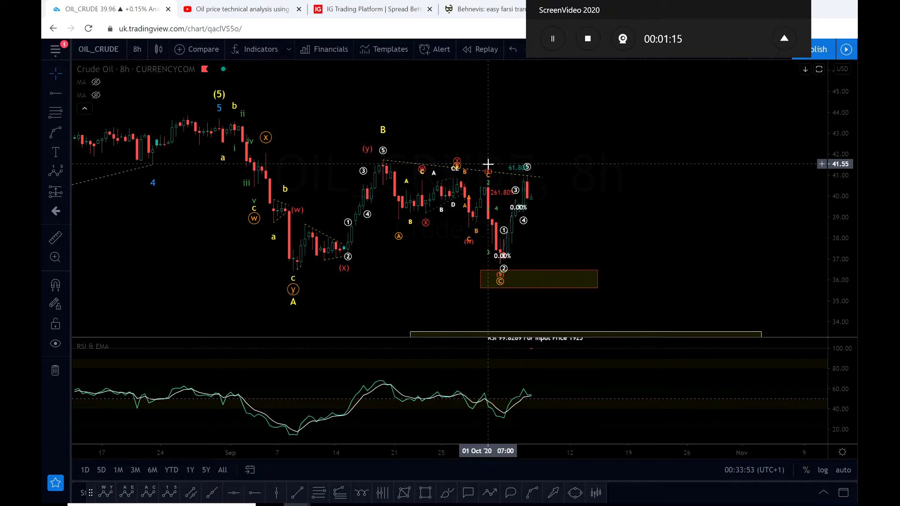
drag(636, 217, 565, 206)
scroll(566, 207, down, 3)
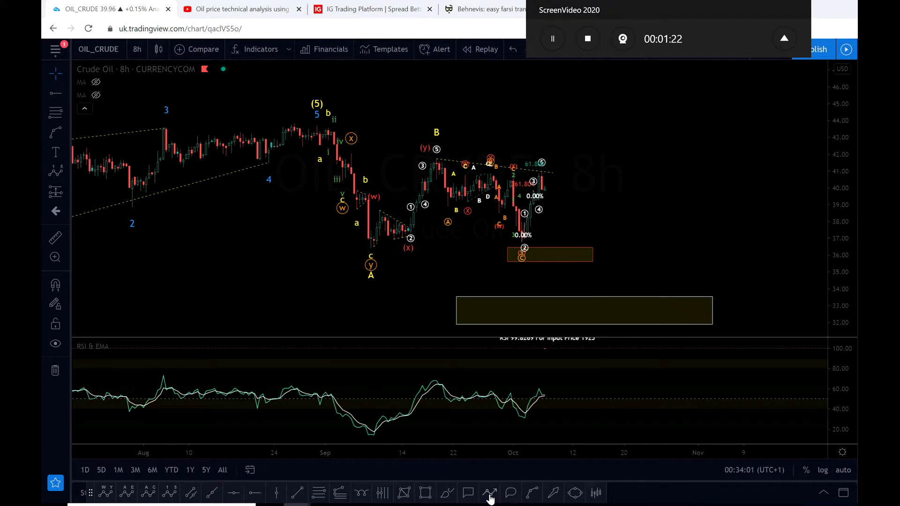
mouse_move(697, 171)
mouse_down()
mouse_move(510, 176)
mouse_move(470, 191)
mouse_up()
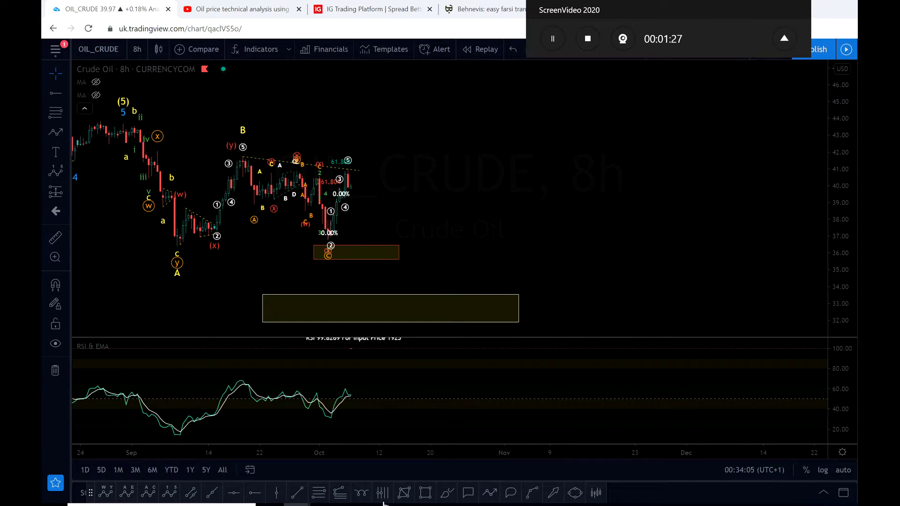
Draw a zigzag Path from about 45 down to 38, swinging 38.5–42.8, ending near 46.5
click(489, 493)
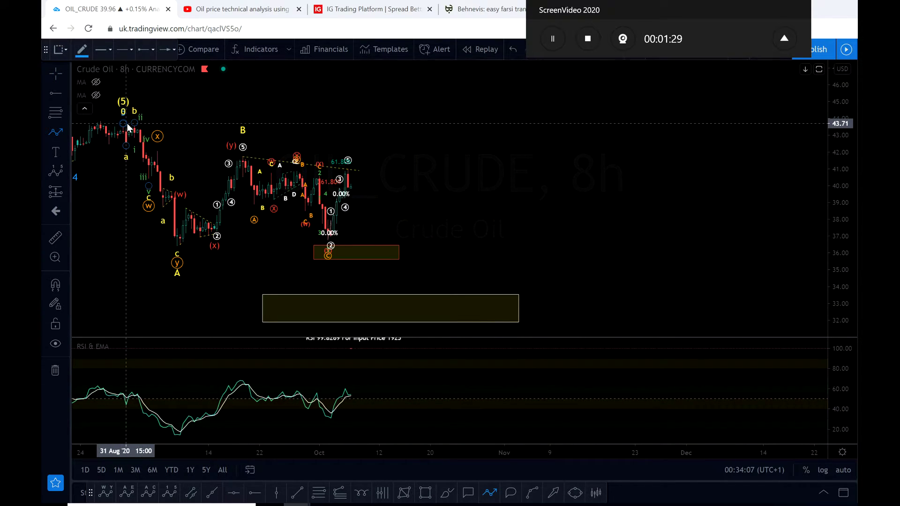
click(406, 94)
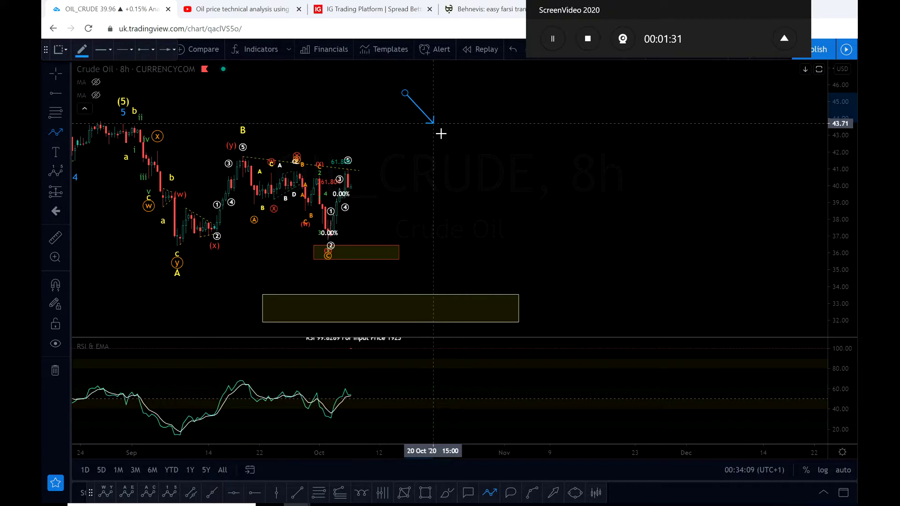
click(480, 215)
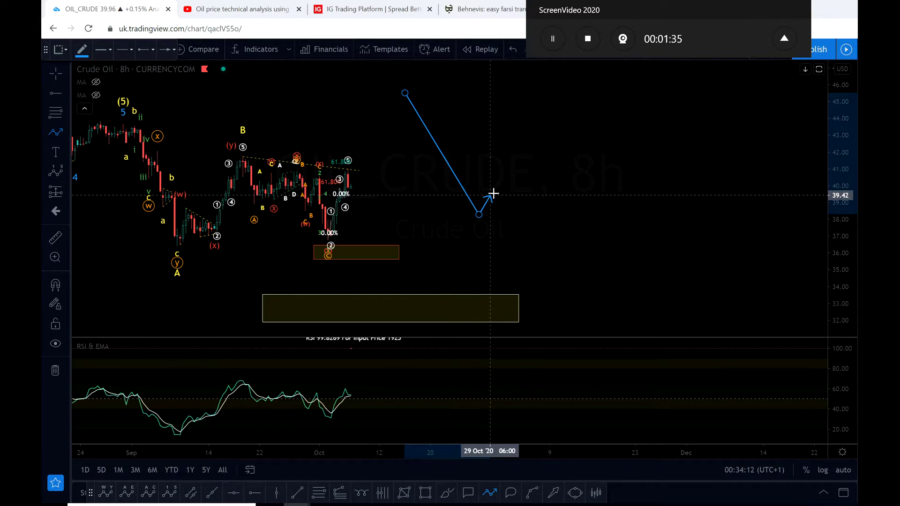
click(513, 177)
click(550, 145)
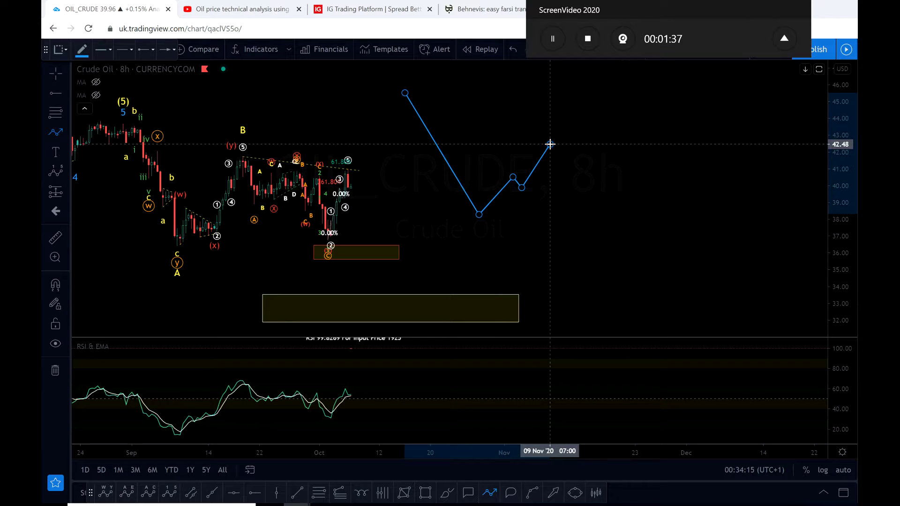
click(586, 211)
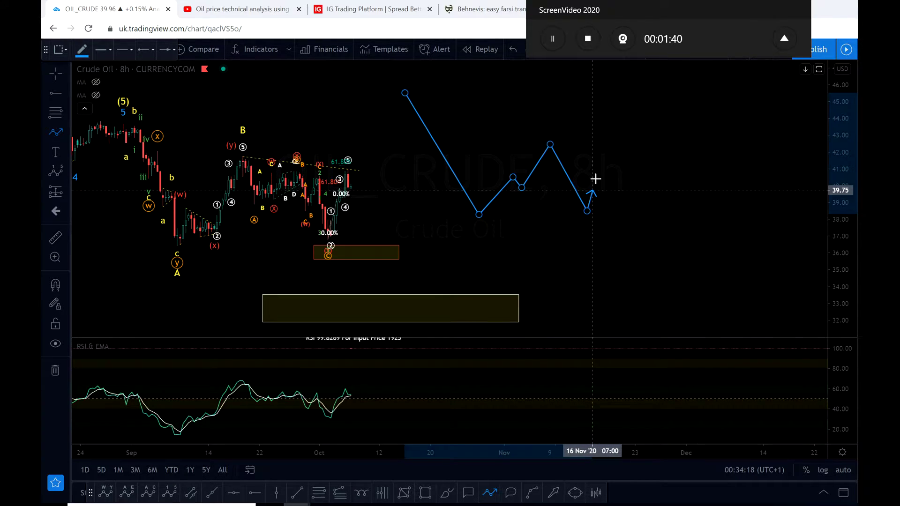
click(622, 139)
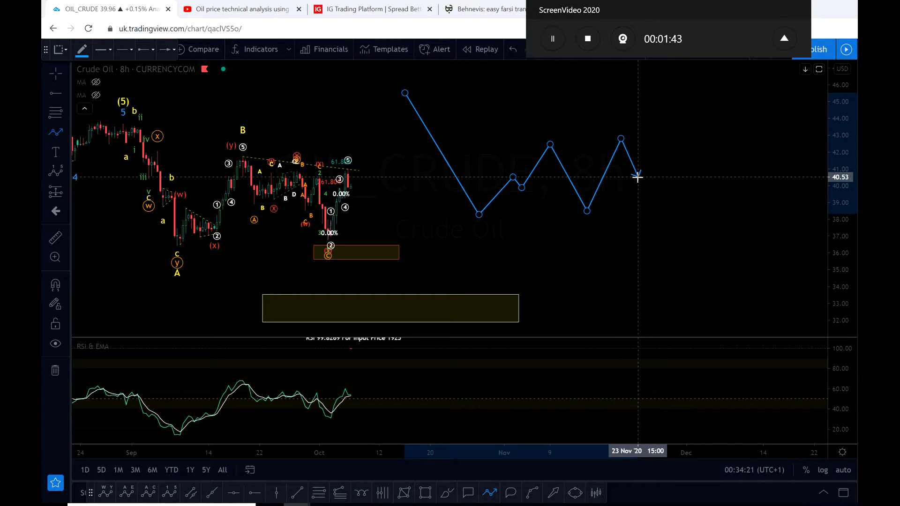
click(637, 177)
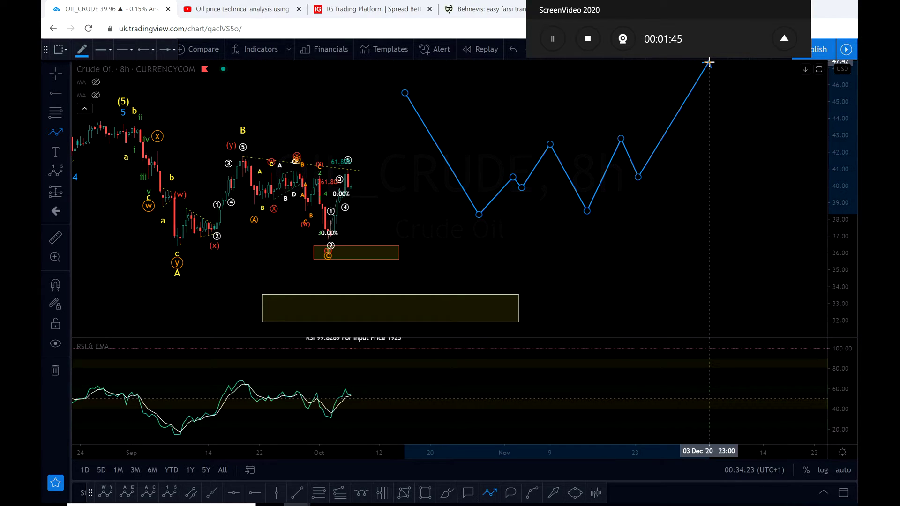
double_click(706, 66)
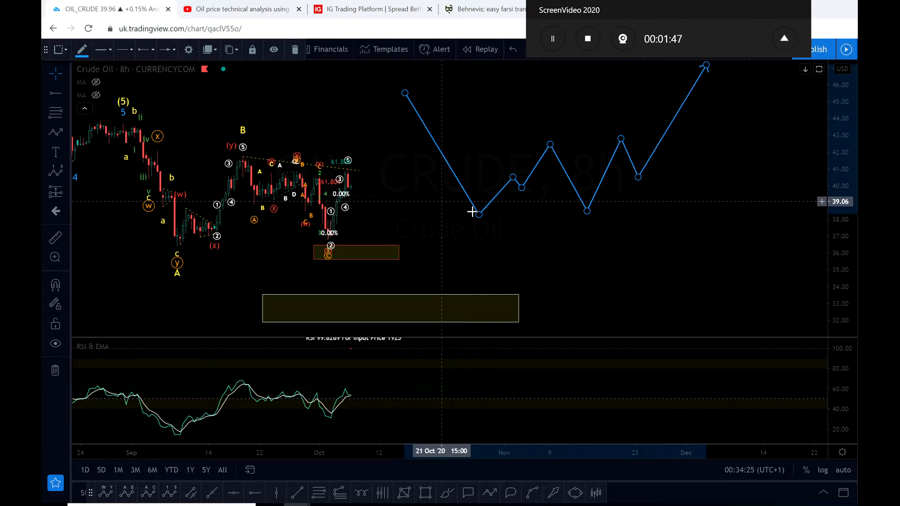
Deselect the path and pan so the whole zigzag fits beside the August wave history
click(543, 247)
scroll(568, 246, left, 5)
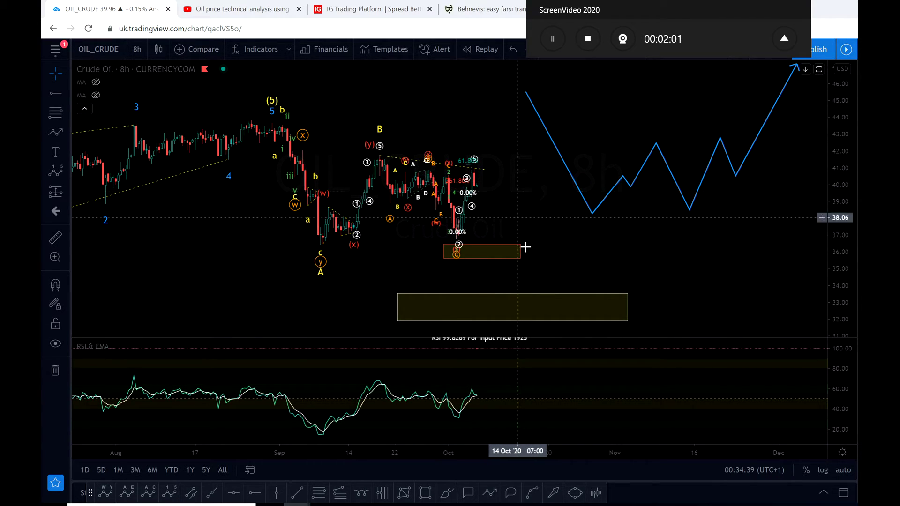
drag(575, 287, 540, 264)
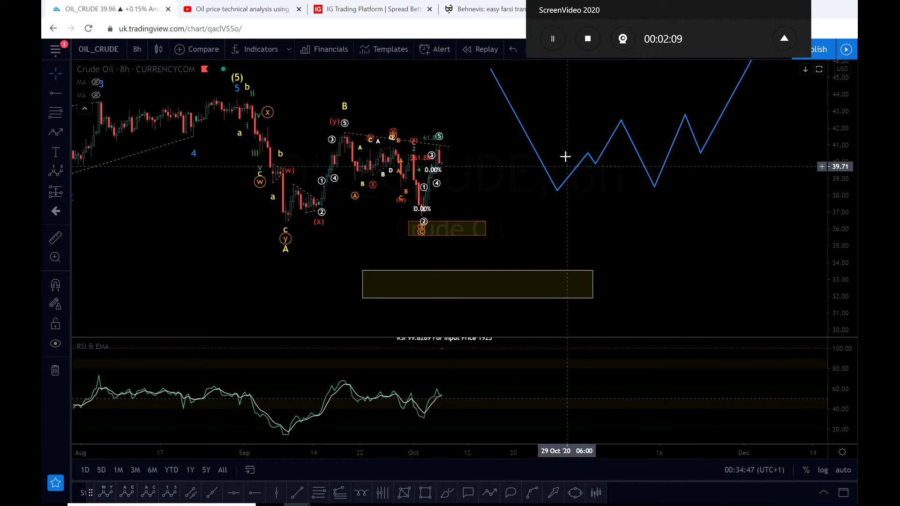
Replace the old zigzag with a new path from about 44 to 38, up to 42, and lower
click(606, 149)
key(Delete)
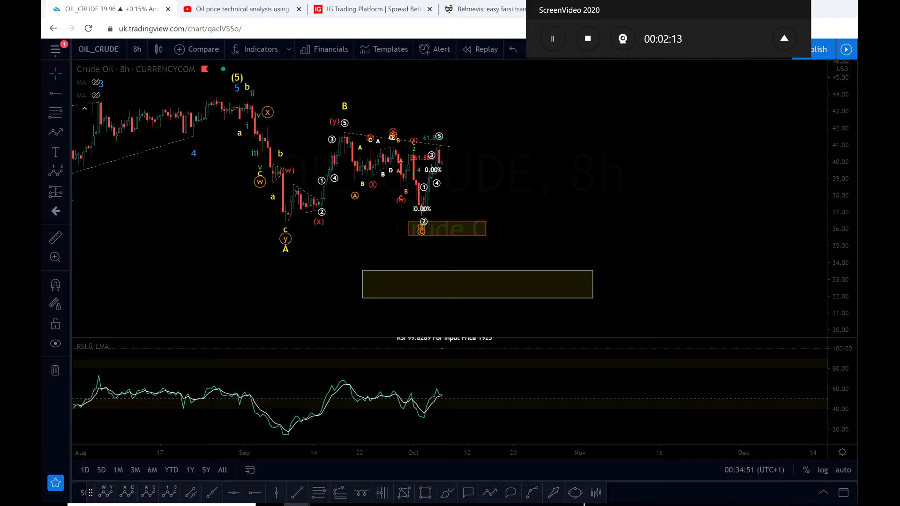
click(491, 498)
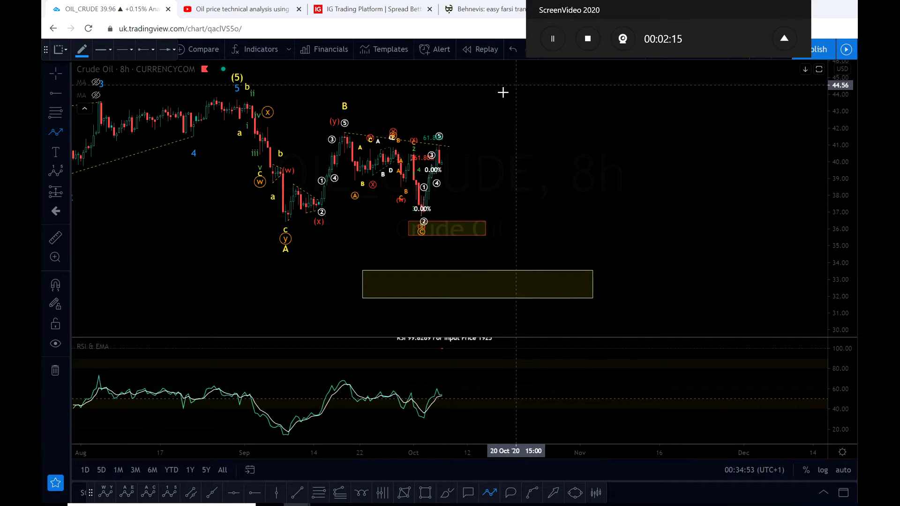
click(486, 89)
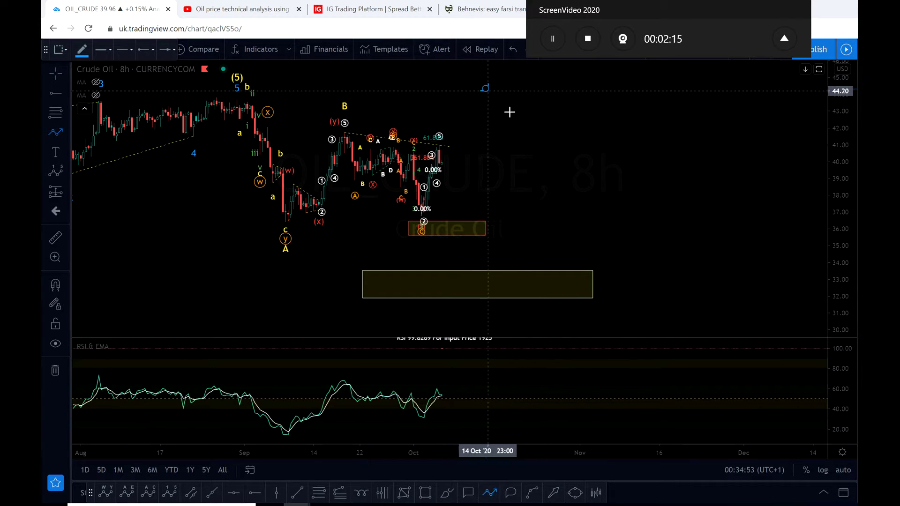
click(557, 201)
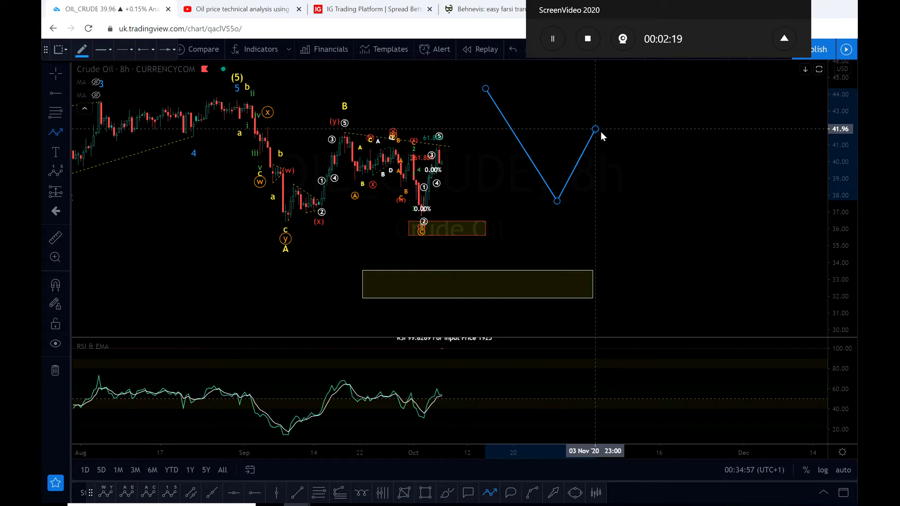
click(595, 129)
click(641, 190)
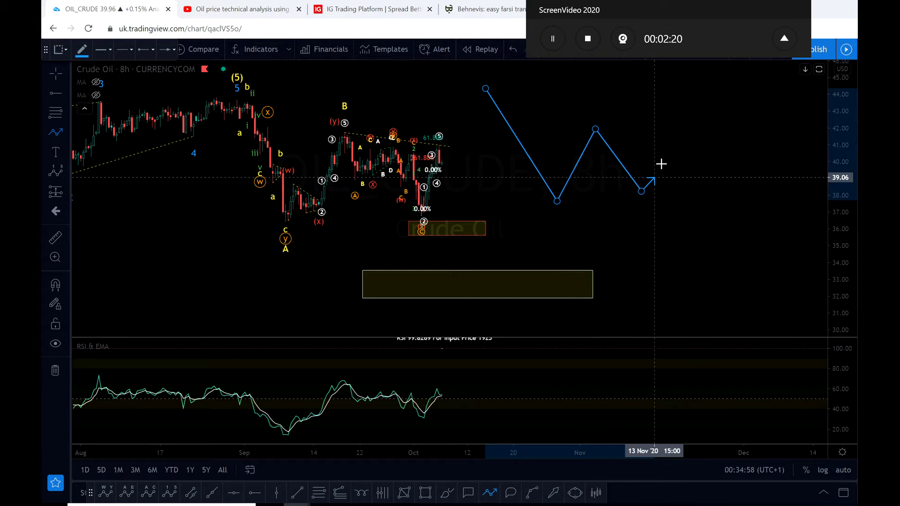
double_click(685, 128)
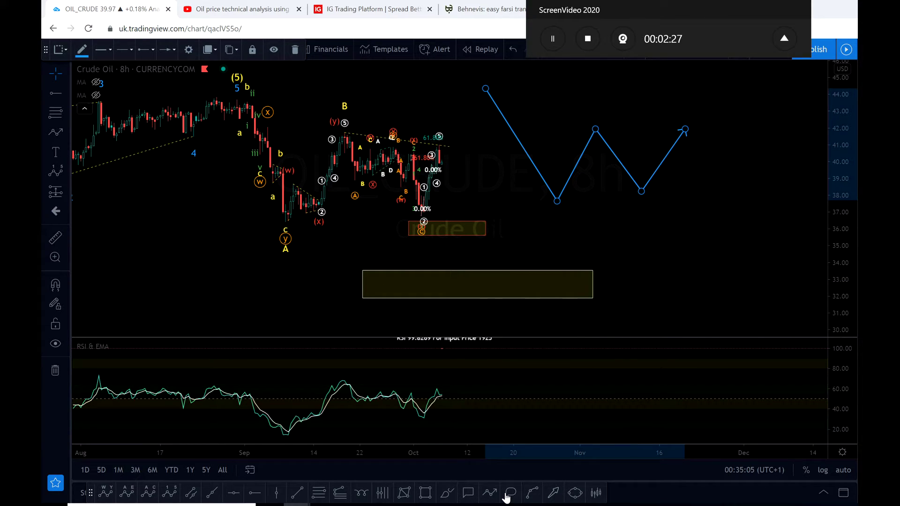
Draw an arrowed path dropping from the last peak to about 32.59
click(490, 492)
click(685, 129)
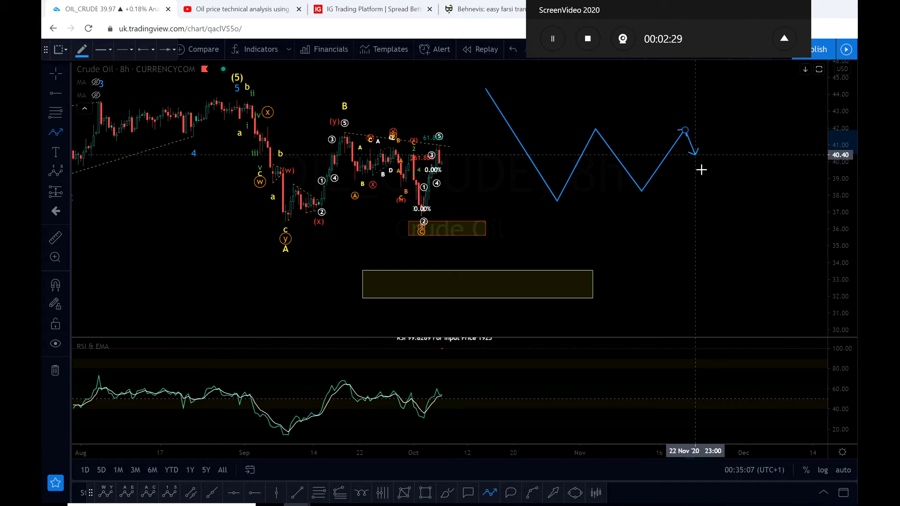
double_click(744, 285)
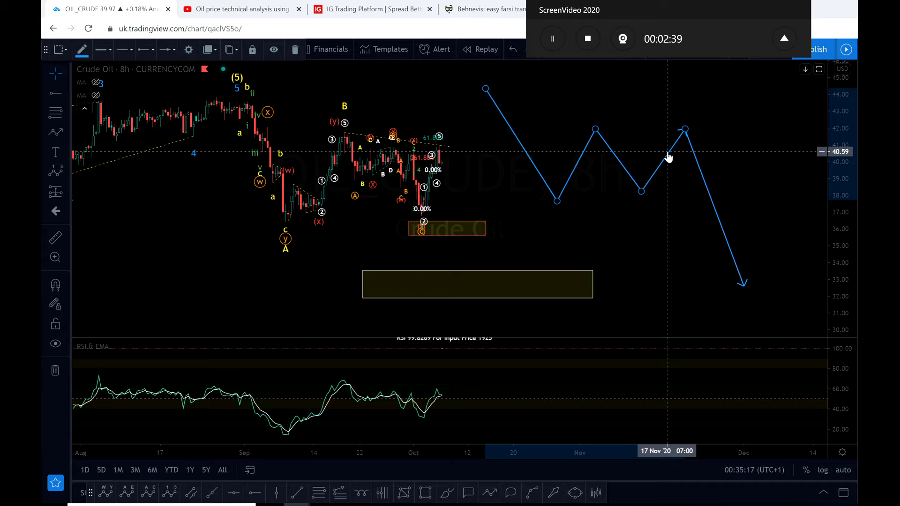
Delete the zigzag path and the leftover blue arrow
key(Delete)
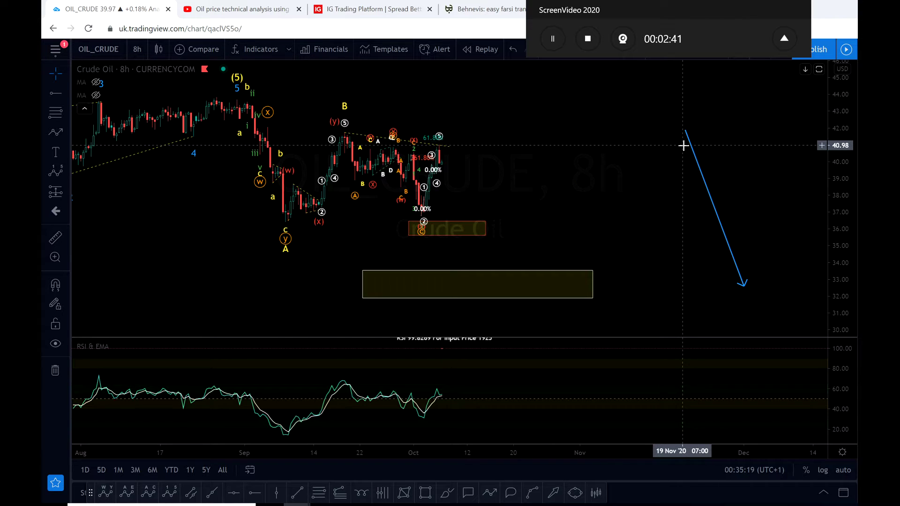
click(692, 151)
key(Delete)
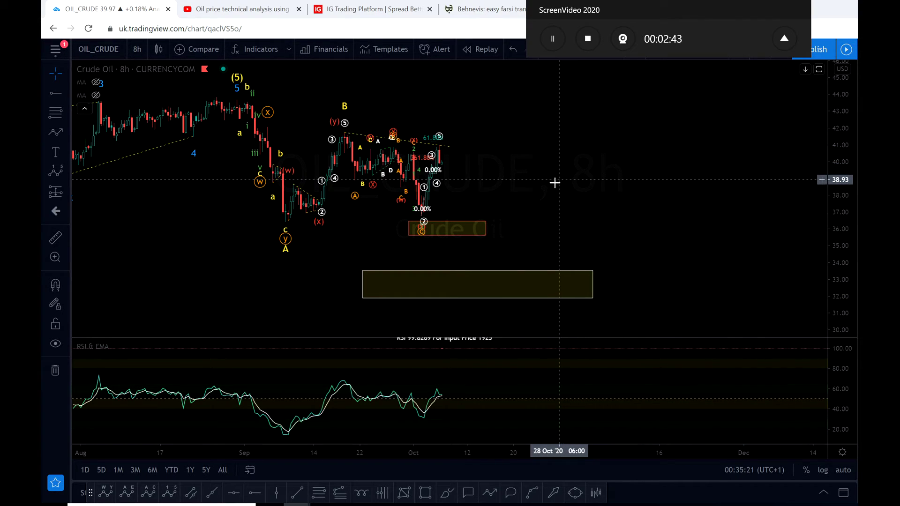
Zoom in on recent September candles and stretch prices to the 33–39 band
scroll(562, 185, up, 1)
scroll(610, 190, up, 1)
scroll(544, 185, up, 1)
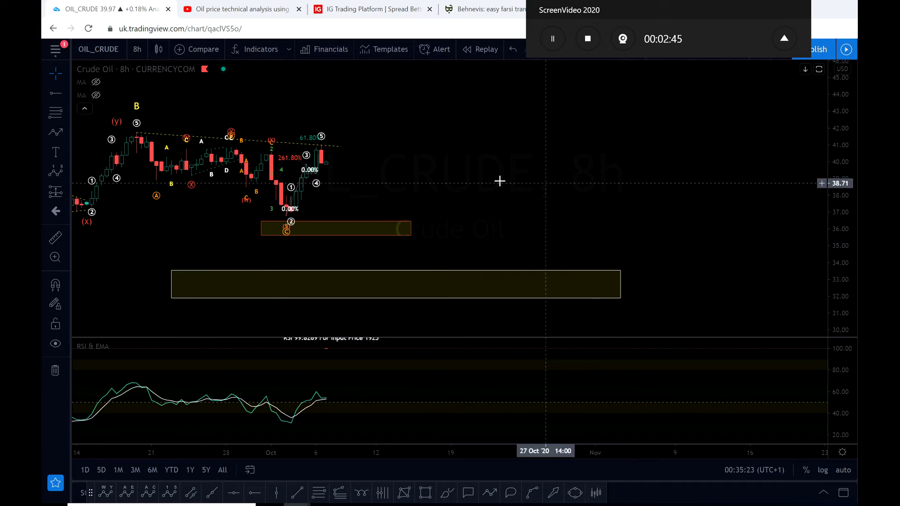
drag(463, 185, 633, 161)
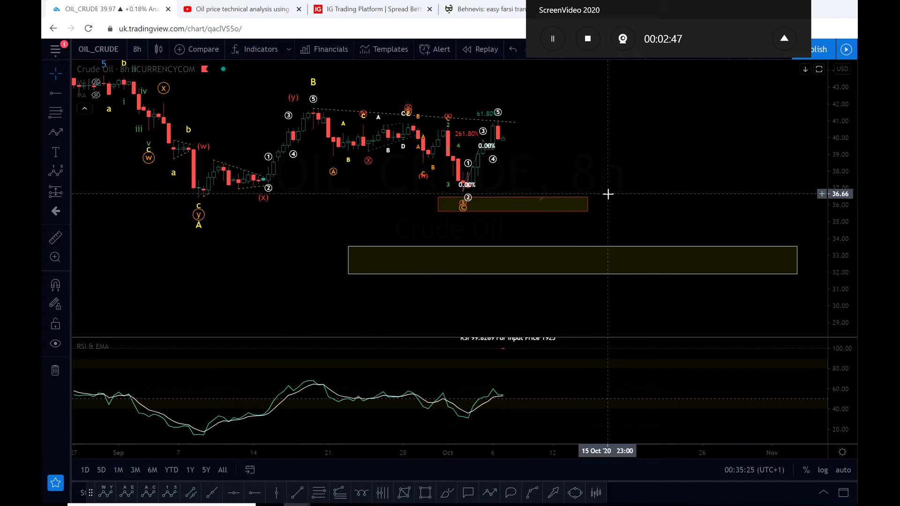
scroll(774, 202, up, 1)
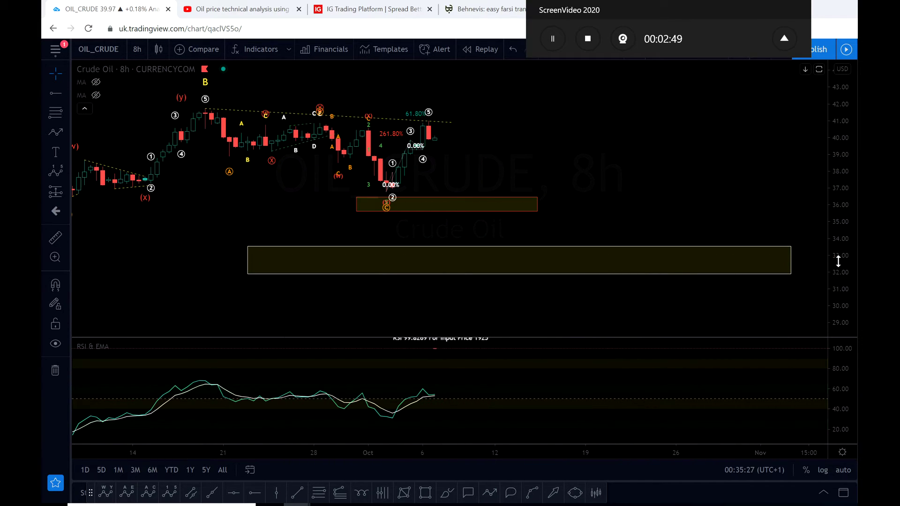
drag(839, 206, 840, 248)
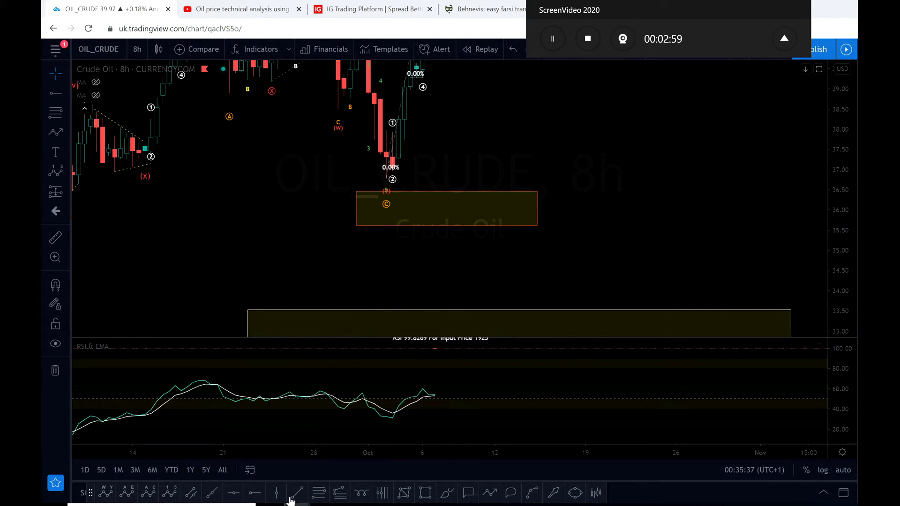
Place a horizontal ray at 36.85, zoom back out, and anchor another at the 43.70 high
click(351, 176)
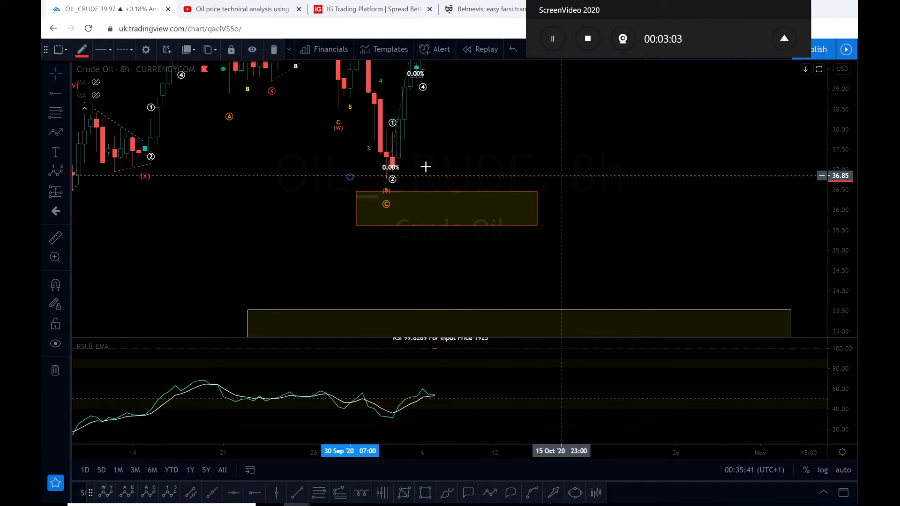
click(683, 151)
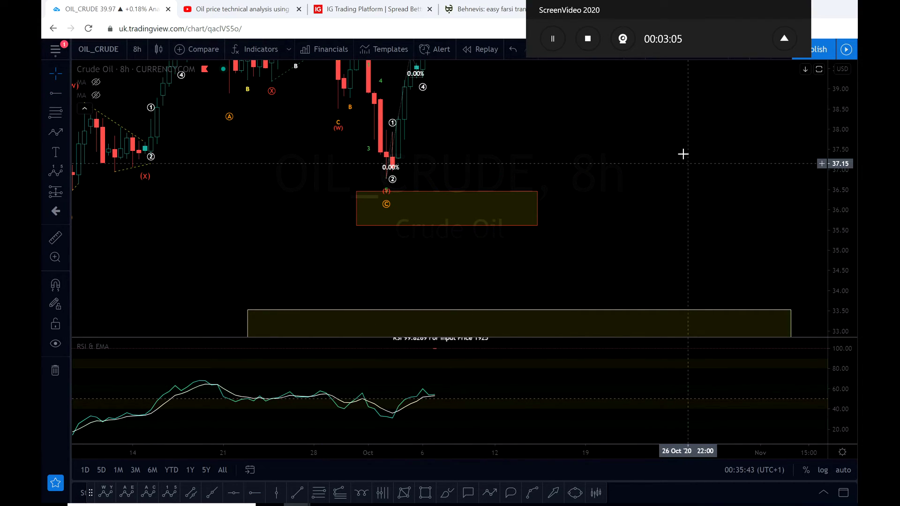
scroll(680, 241, down, 3)
scroll(684, 237, down, 3)
drag(846, 110, 841, 209)
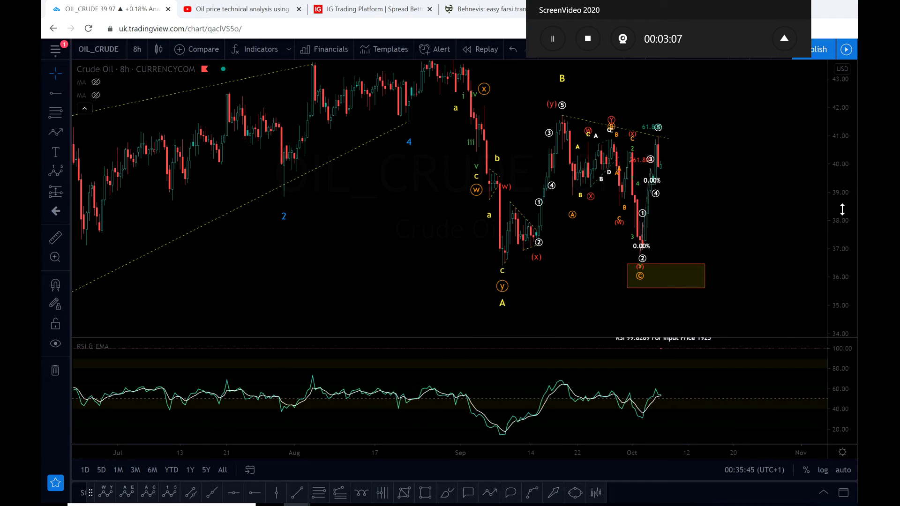
drag(796, 173, 603, 195)
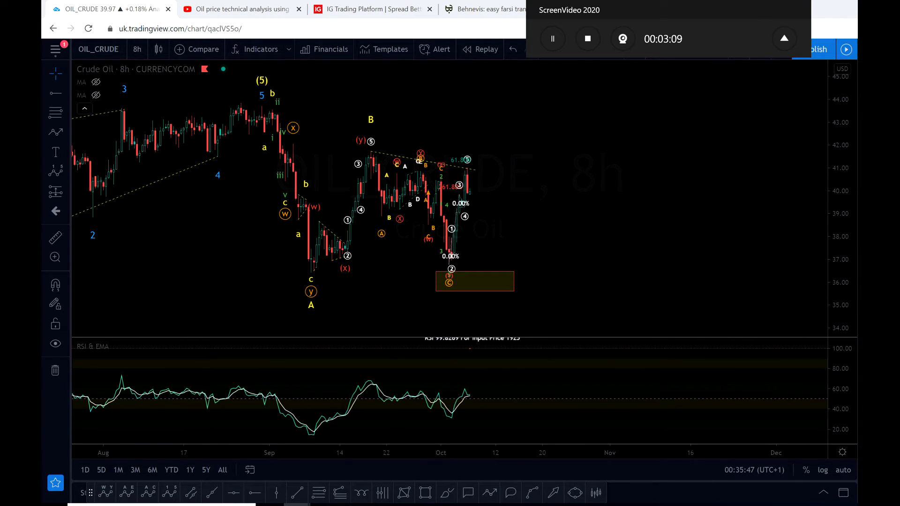
click(249, 106)
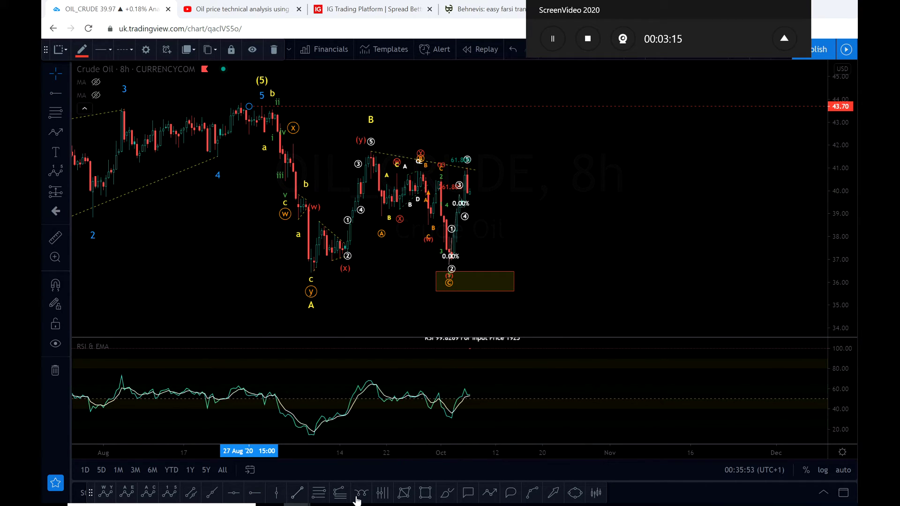
click(490, 495)
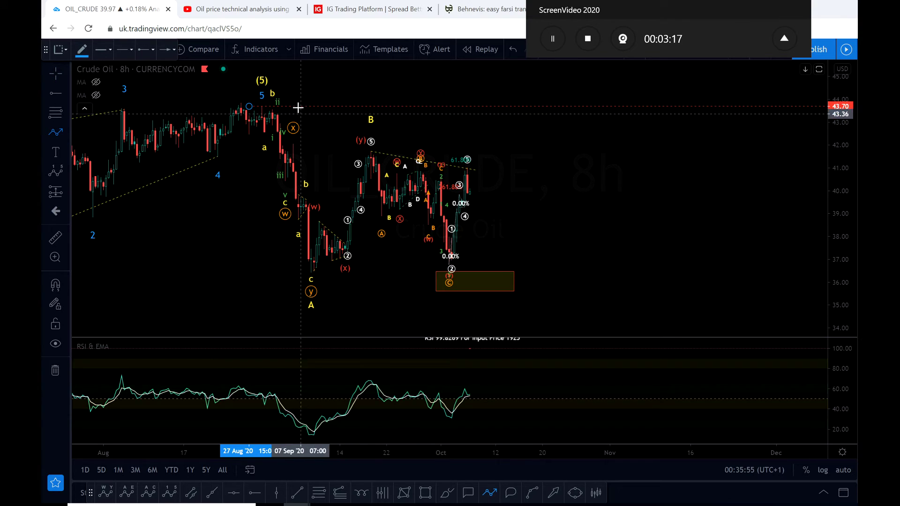
click(455, 113)
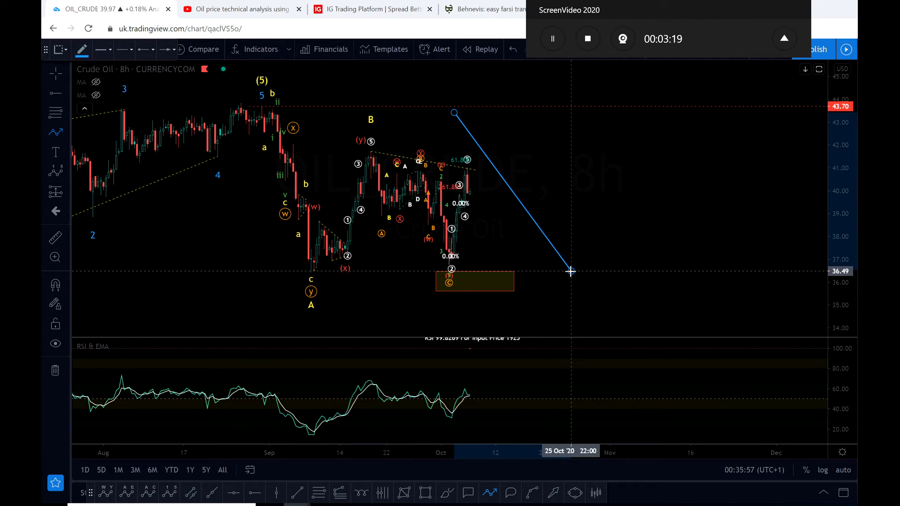
click(571, 271)
click(579, 250)
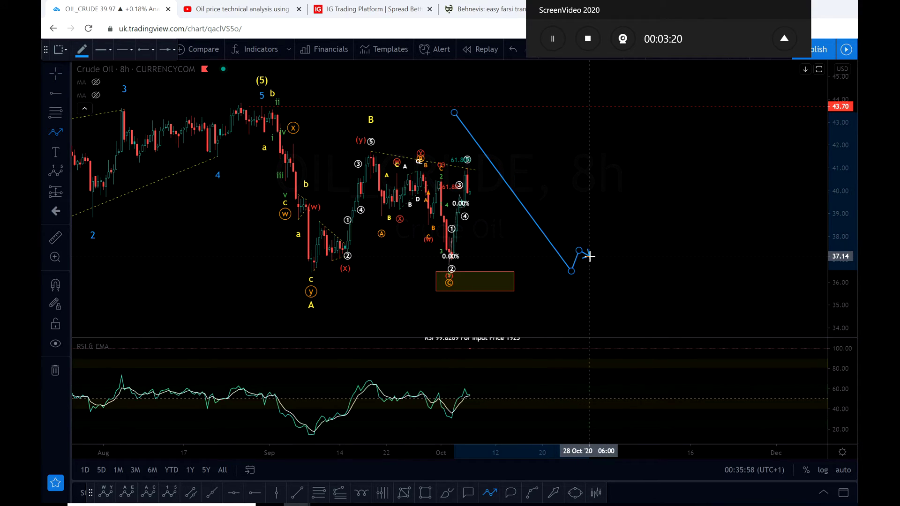
click(639, 168)
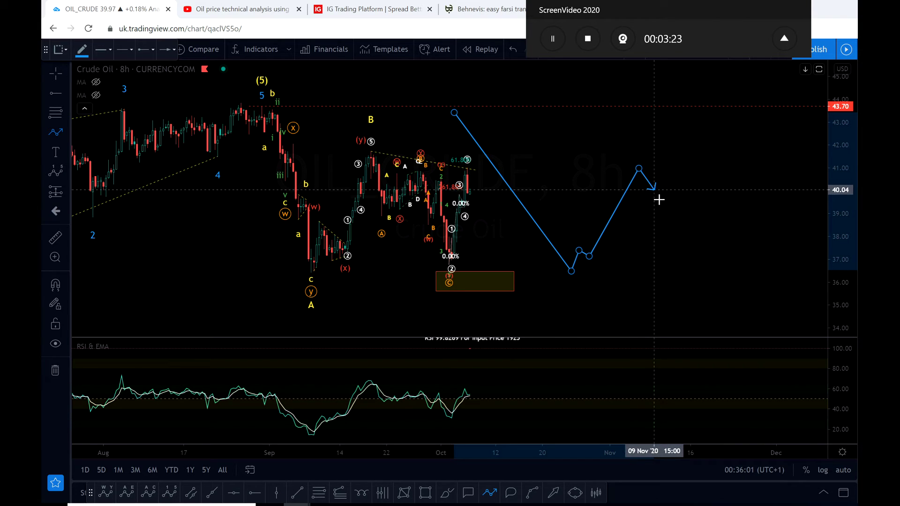
click(665, 216)
click(686, 199)
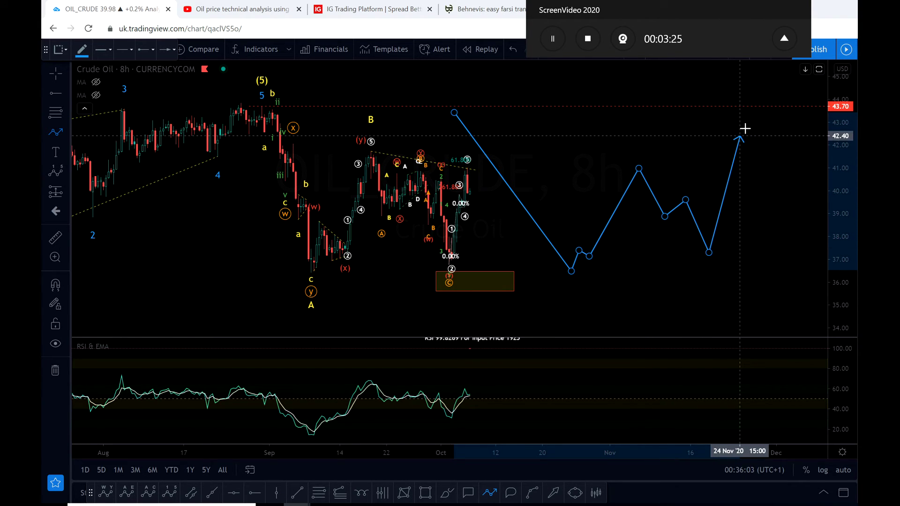
click(753, 113)
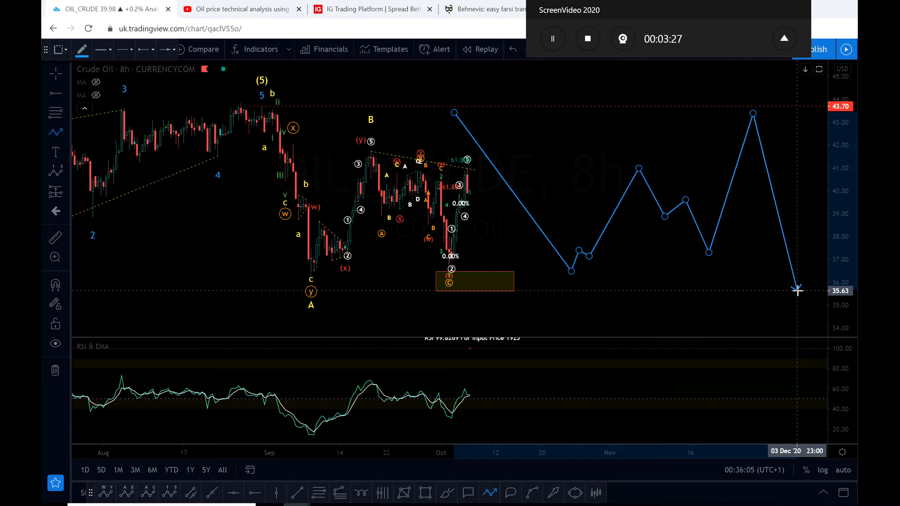
key(Escape)
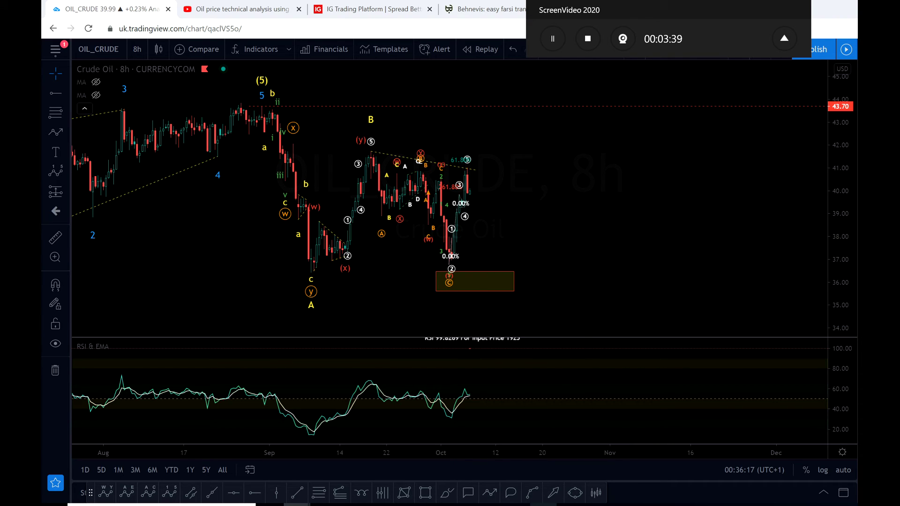
Cancel a trial path dipping near 38.7 and shift the chart to show the lower yellow zone
click(489, 492)
click(486, 185)
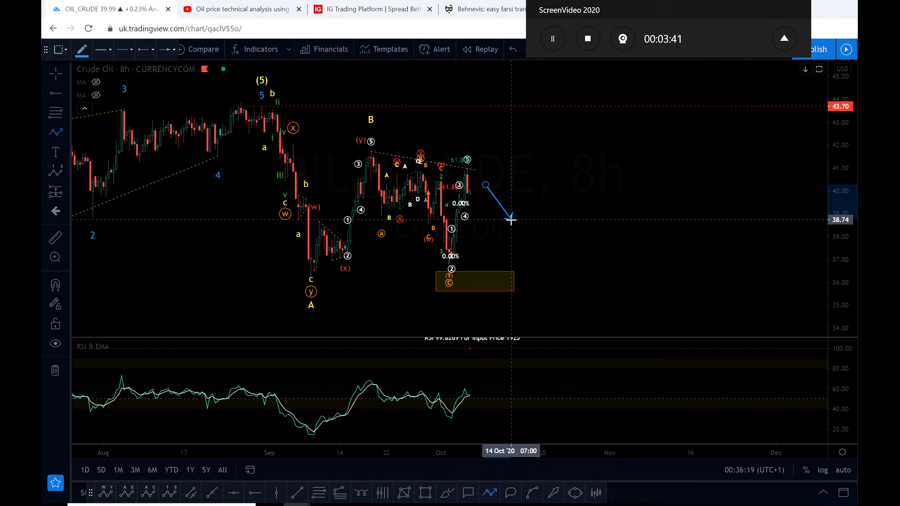
click(511, 219)
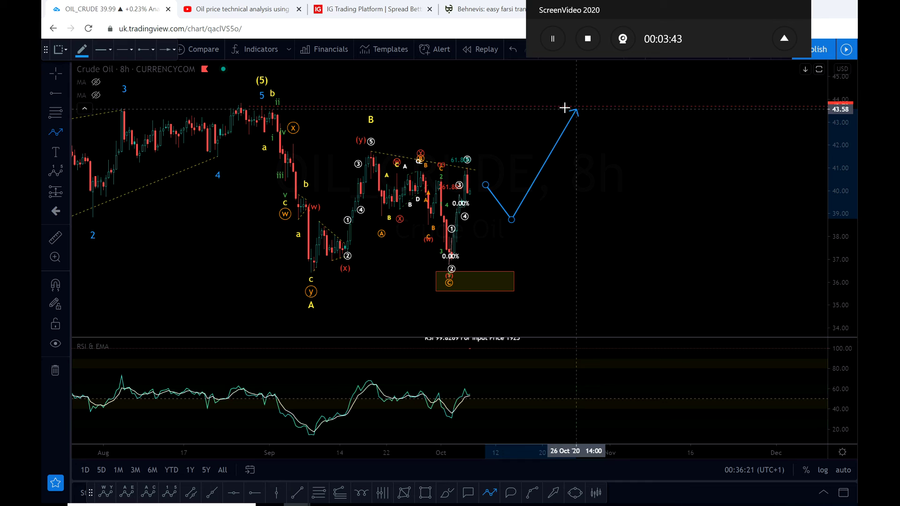
key(Escape)
mouse_move(533, 239)
mouse_down()
mouse_move(540, 190)
mouse_move(530, 204)
mouse_up()
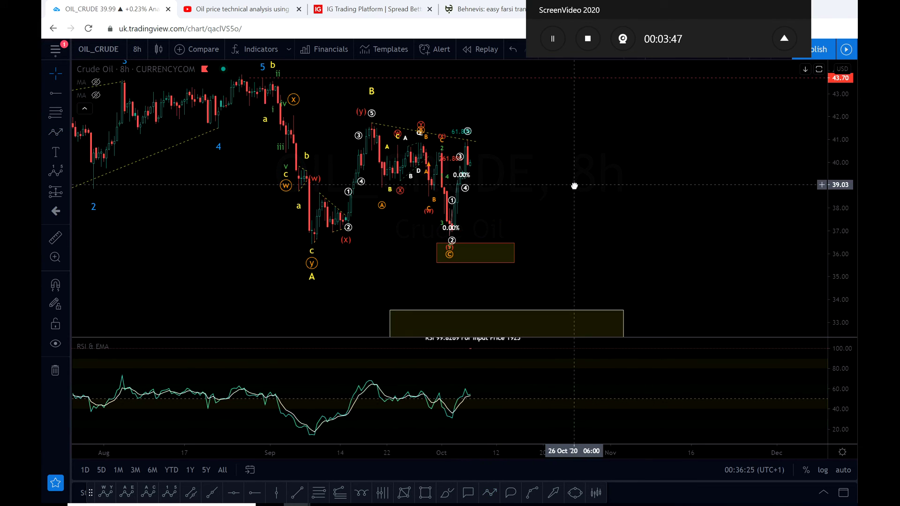
Draw a trial path from about 38 down to an arrow near 35, then delete it
click(489, 492)
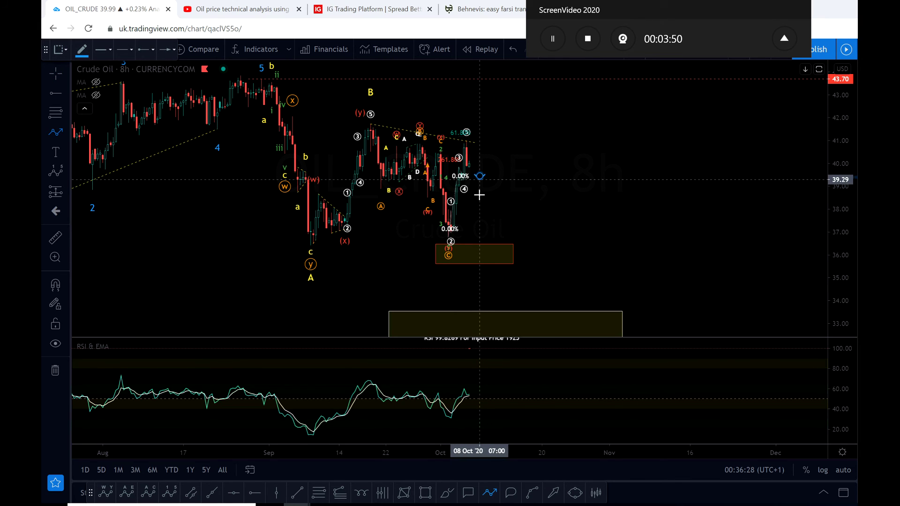
click(483, 204)
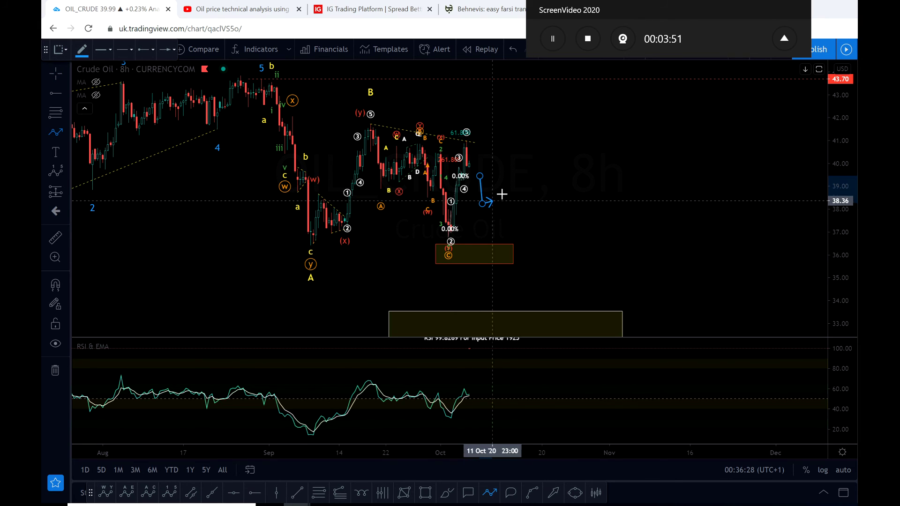
click(539, 276)
double_click(552, 276)
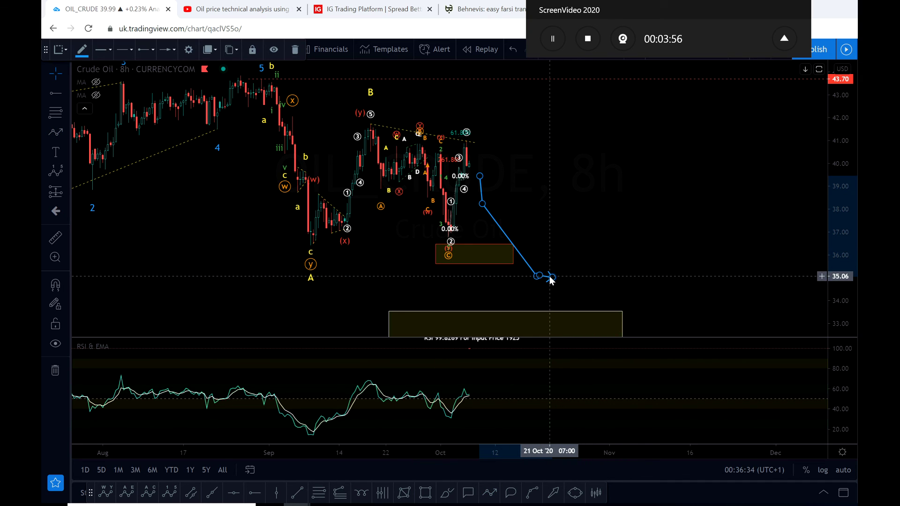
key(Delete)
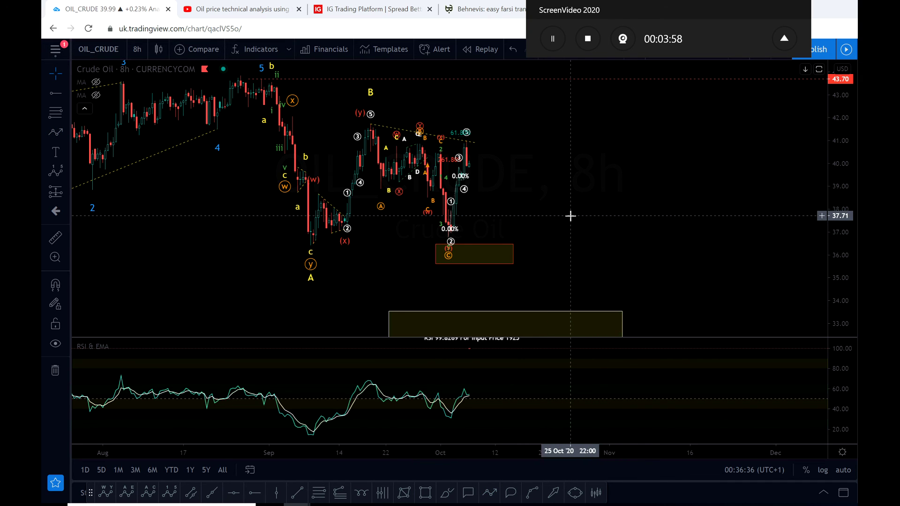